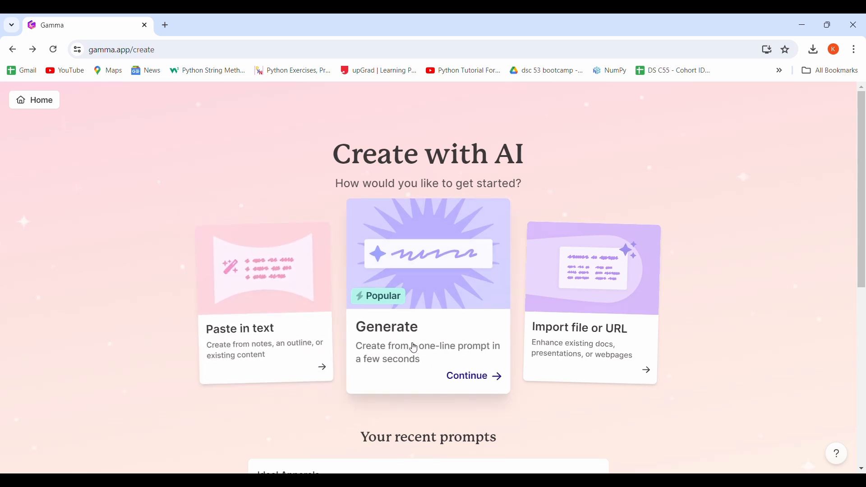
# Start an AI-generated presentation and generate a 6-card English (US) outline from the prompt "Covid in India"
pyautogui.click(467, 388)
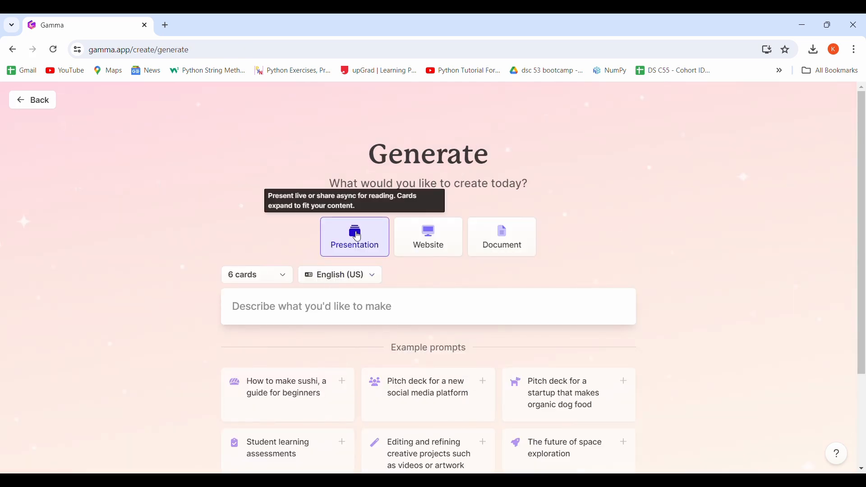
pyautogui.scroll(-1, 355, 267)
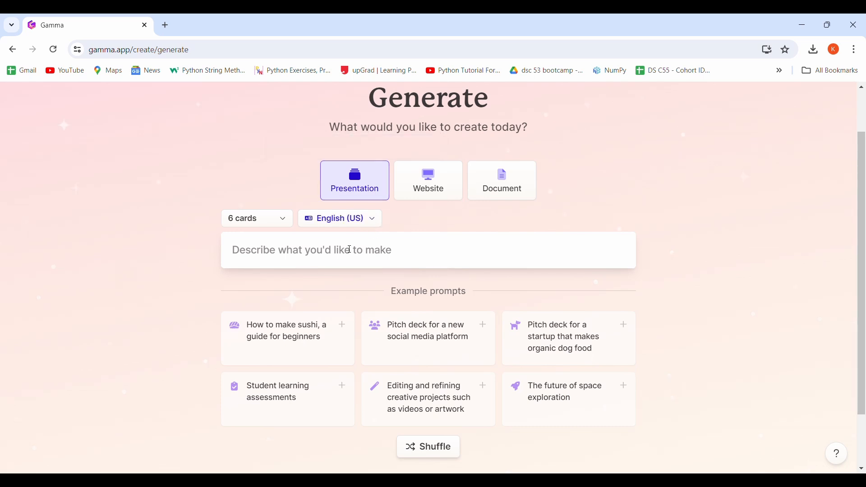
pyautogui.click(293, 264)
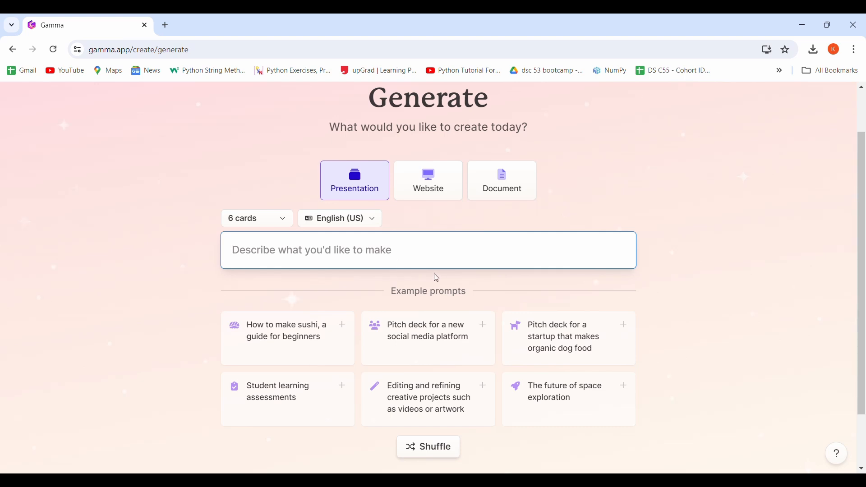
pyautogui.write('C')
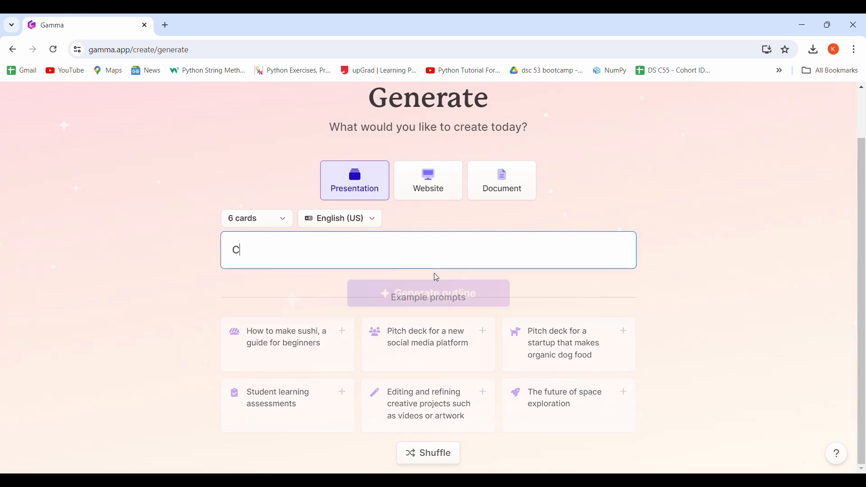
pyautogui.write('ovid in I')
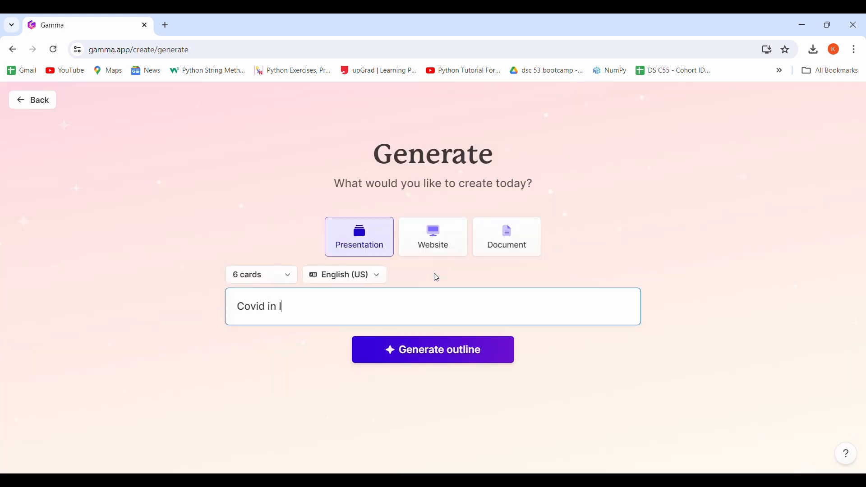
pyautogui.write('ndia')
pyautogui.click(453, 360)
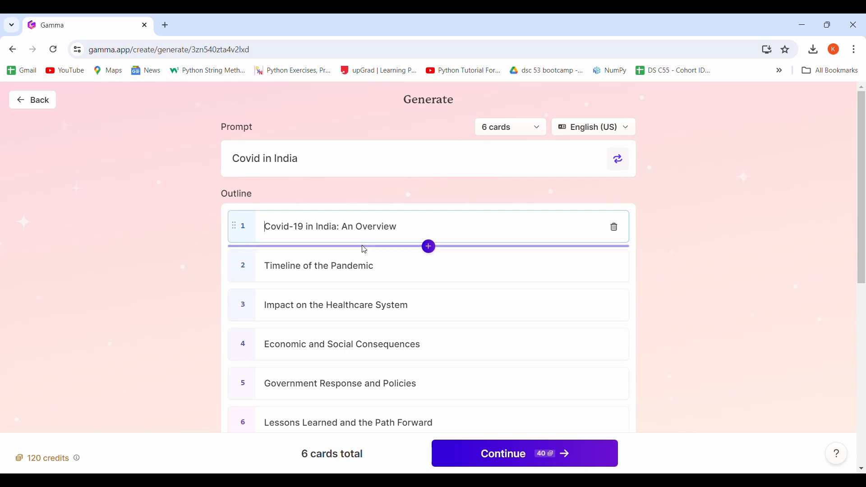
# Review the generated outline's card titles and accept the outline to continue to theme selection
pyautogui.scroll(-1, 364, 250)
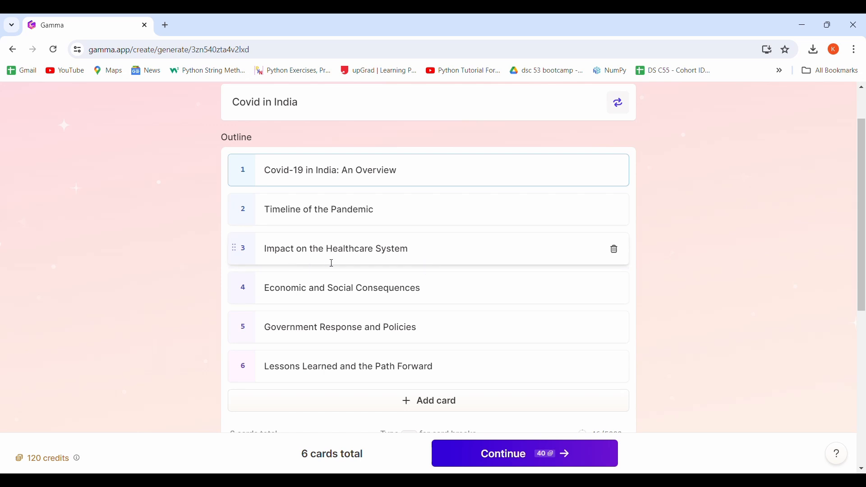
pyautogui.scroll(-1, 412, 260)
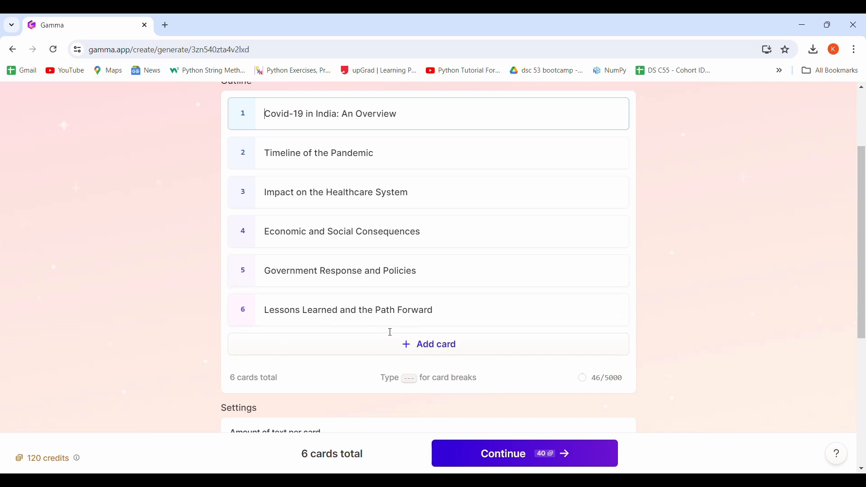
pyautogui.scroll(3, 235, 329)
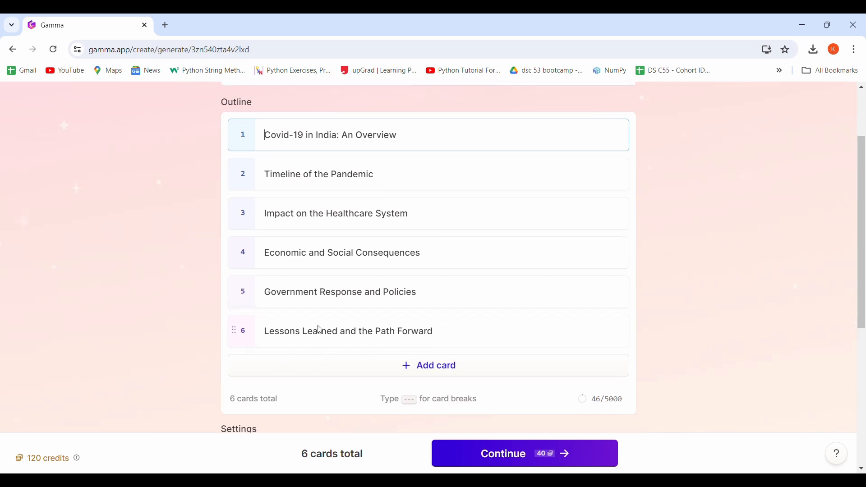
pyautogui.scroll(-4, 261, 357)
pyautogui.scroll(4, 263, 306)
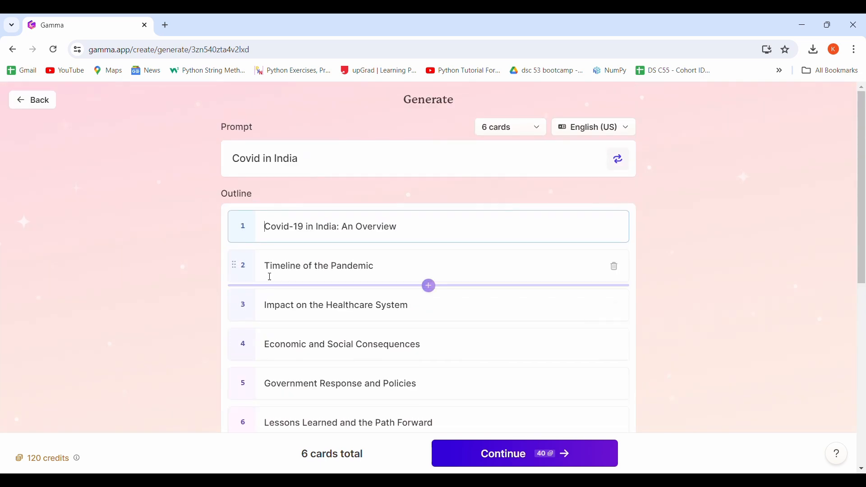
pyautogui.scroll(-1, 303, 234)
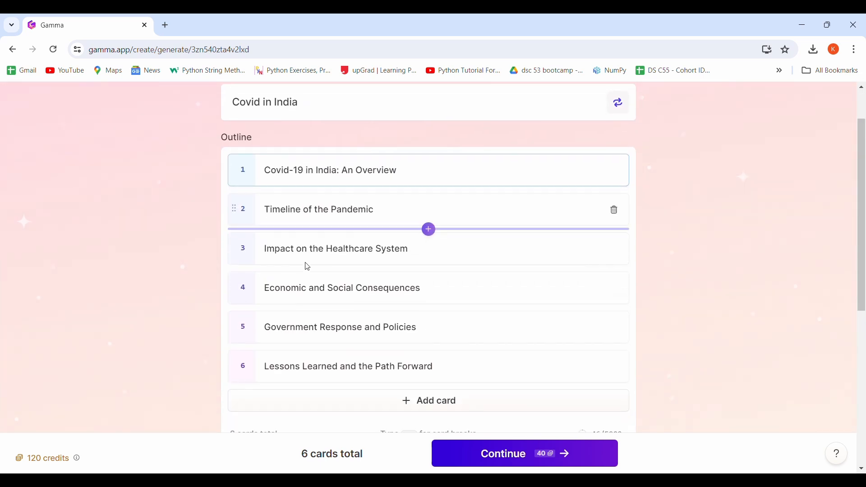
pyautogui.click(461, 454)
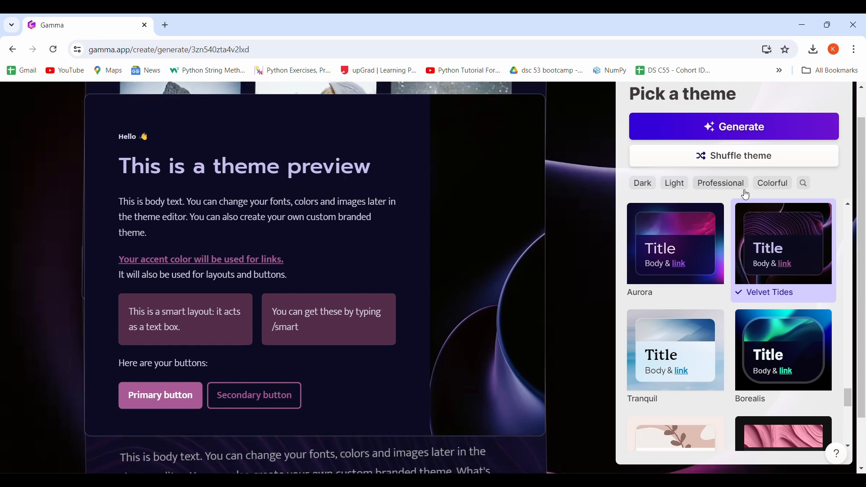
# Browse the Dark and Light theme categories and filter the theme list to Professional
pyautogui.click(650, 189)
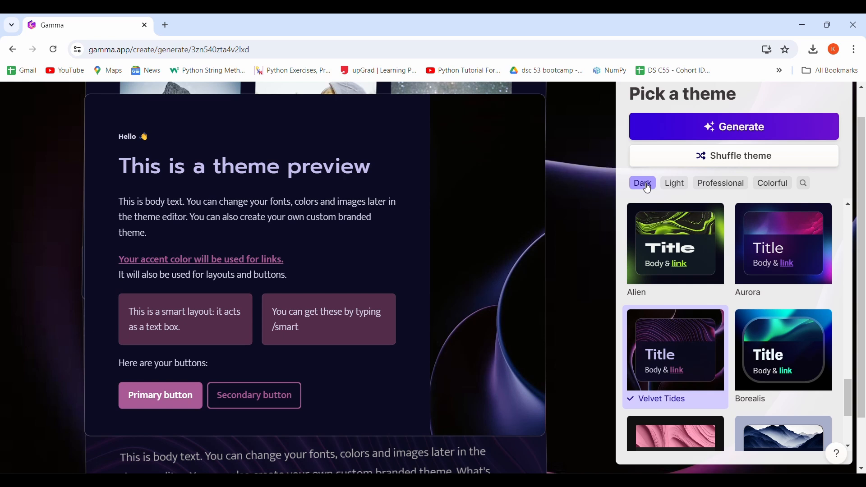
pyautogui.click(649, 188)
pyautogui.click(672, 188)
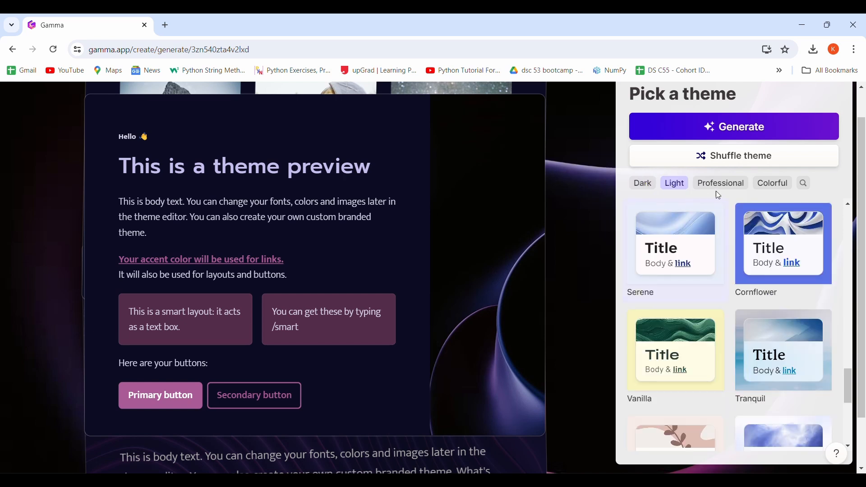
pyautogui.click(727, 188)
pyautogui.click(675, 186)
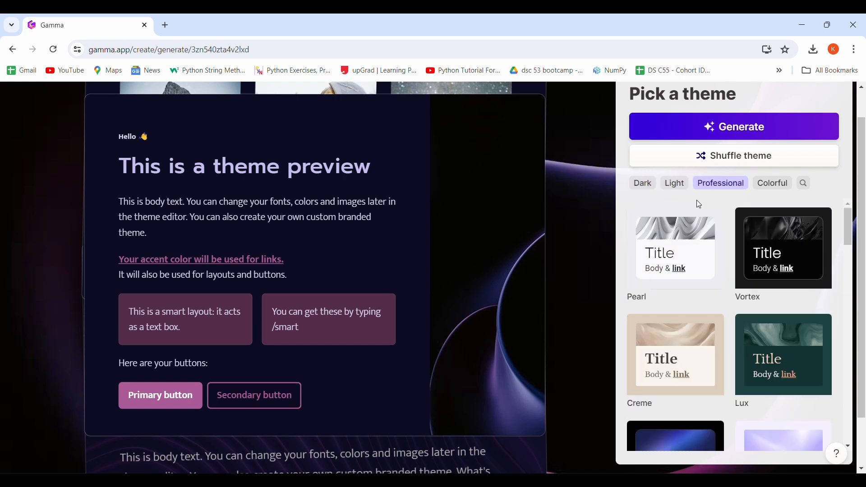
# Choose the Oatmeal theme from the professional themes and generate the presentation with it
pyautogui.scroll(-10, 652, 257)
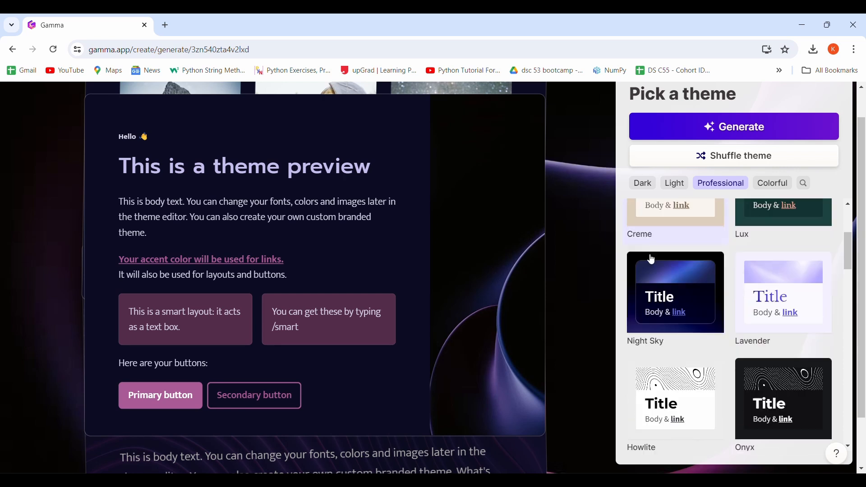
pyautogui.scroll(-3, 652, 258)
pyautogui.scroll(3, 650, 257)
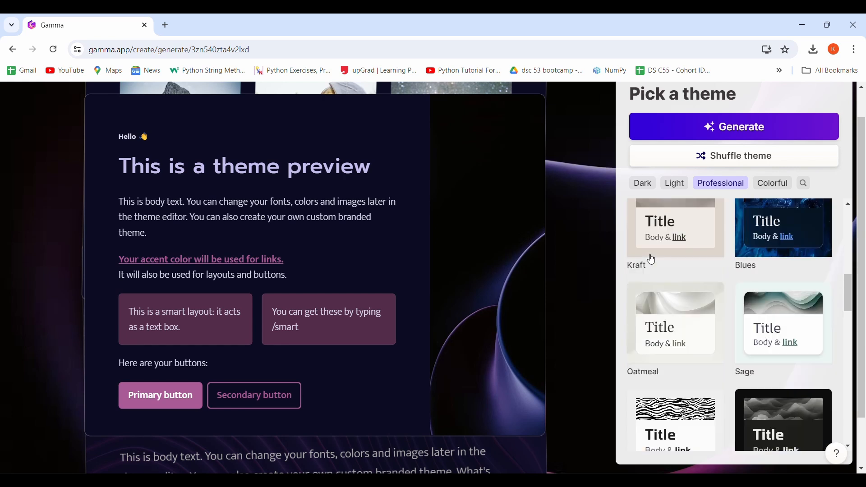
pyautogui.click(689, 314)
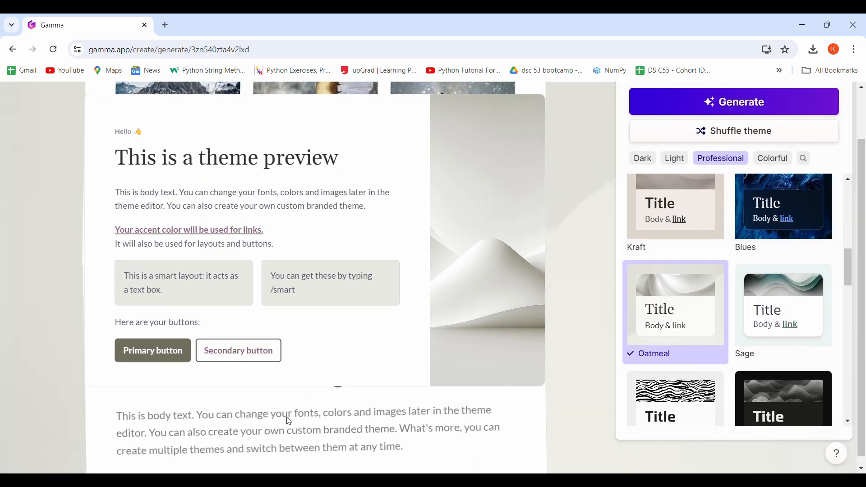
pyautogui.click(656, 106)
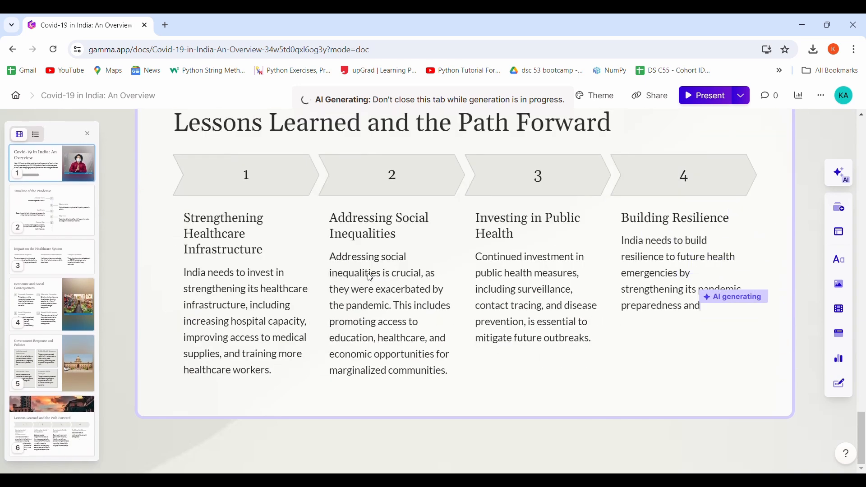
# Examine the generated presentation's cards from the Covid-19 overview through the Government Response and Policies card
pyautogui.scroll(10, 373, 277)
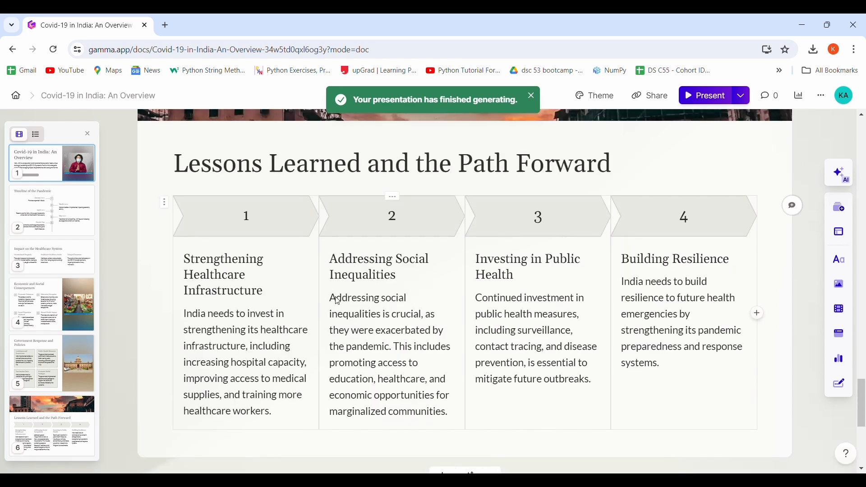
pyautogui.scroll(20, 248, 230)
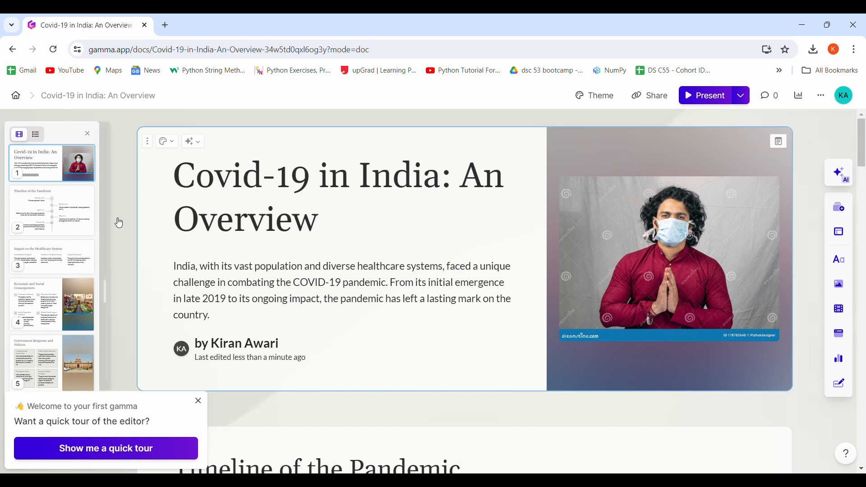
pyautogui.scroll(-3, 345, 220)
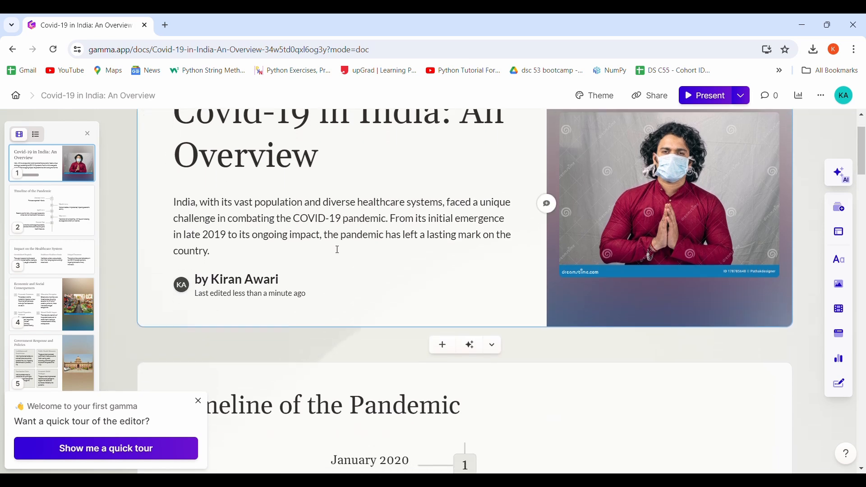
pyautogui.scroll(-6, 321, 275)
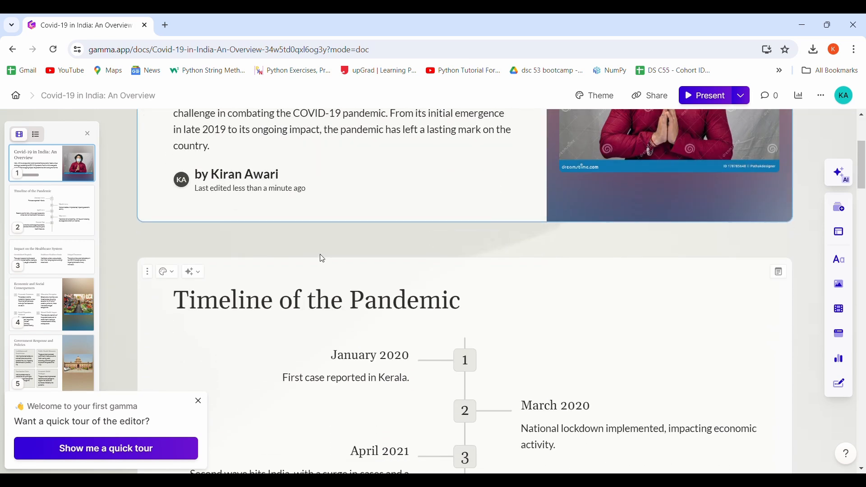
pyautogui.scroll(-4, 328, 255)
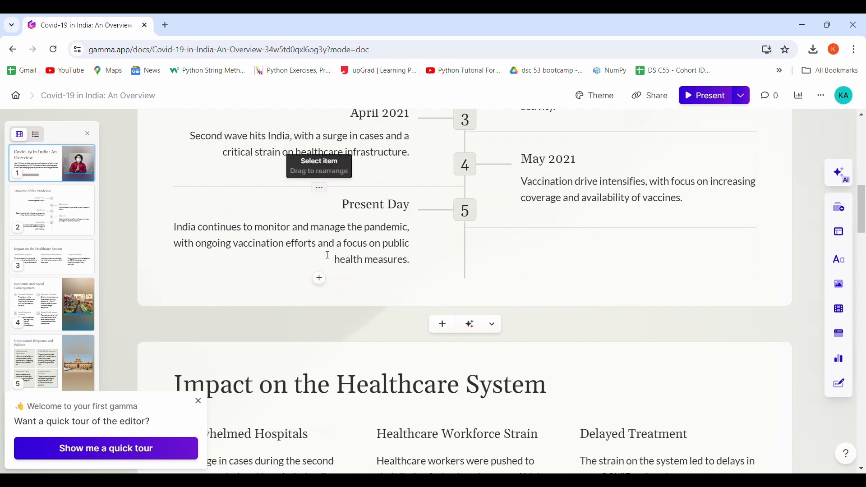
pyautogui.scroll(-4, 327, 255)
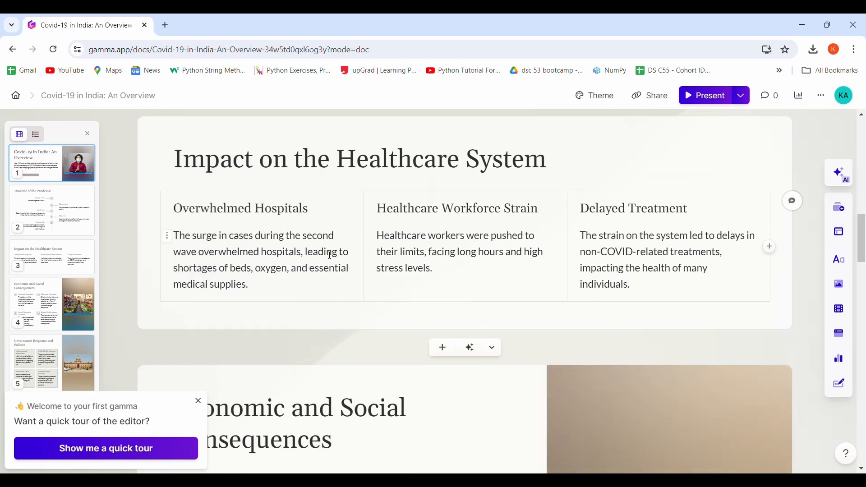
pyautogui.scroll(-2, 330, 256)
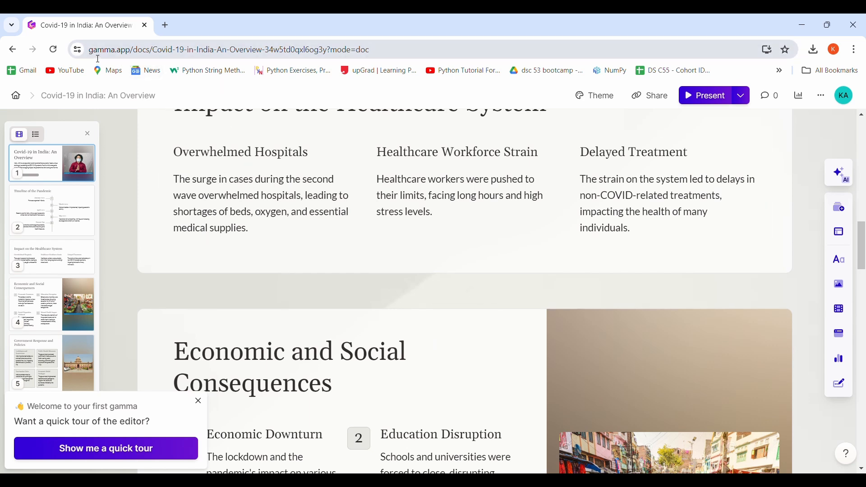
pyautogui.scroll(-4, 233, 176)
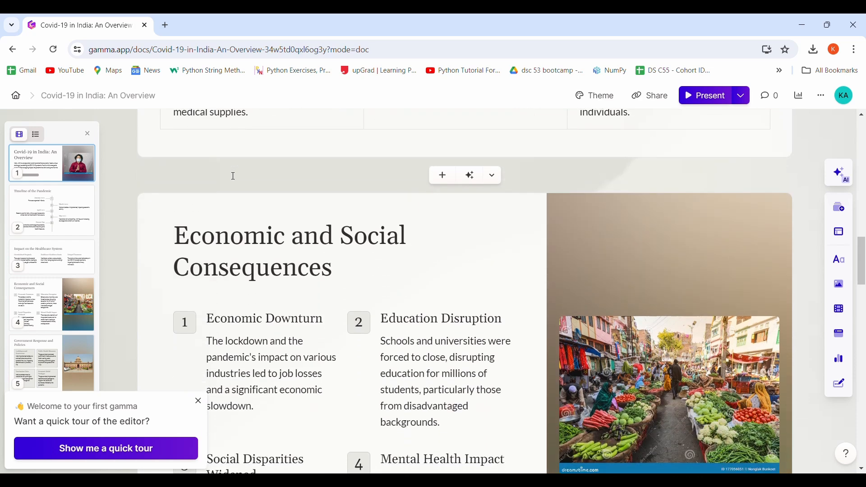
pyautogui.scroll(-9, 233, 176)
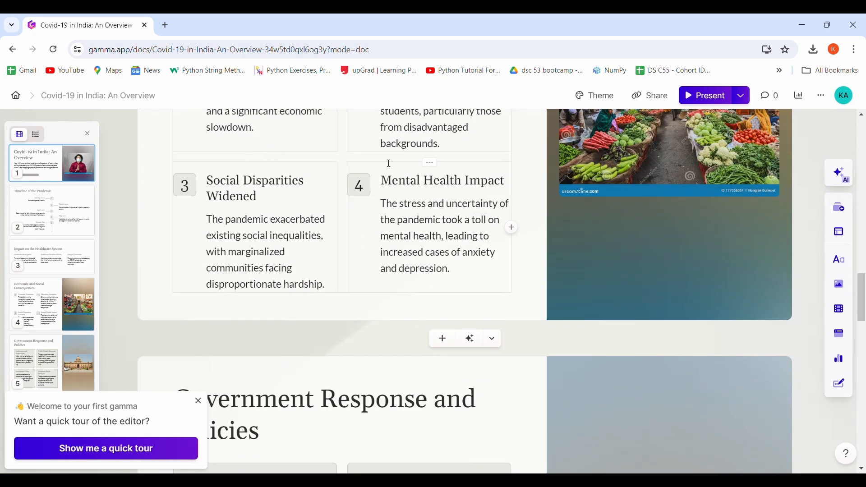
pyautogui.scroll(-7, 348, 220)
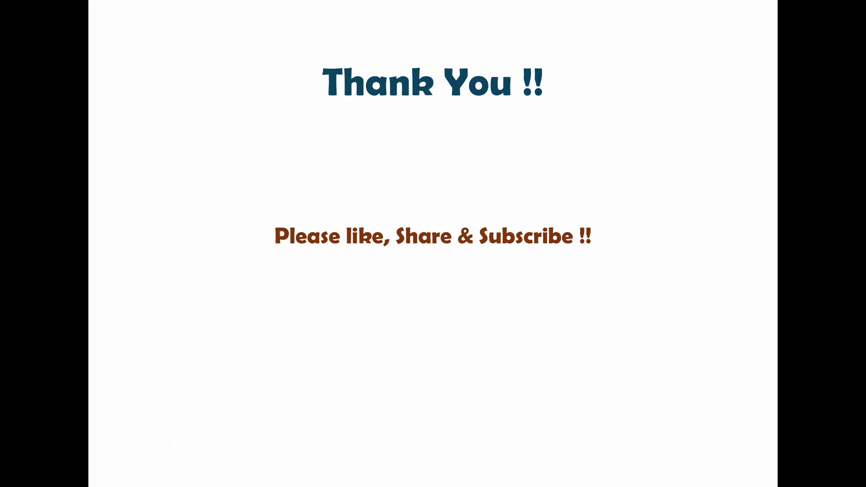